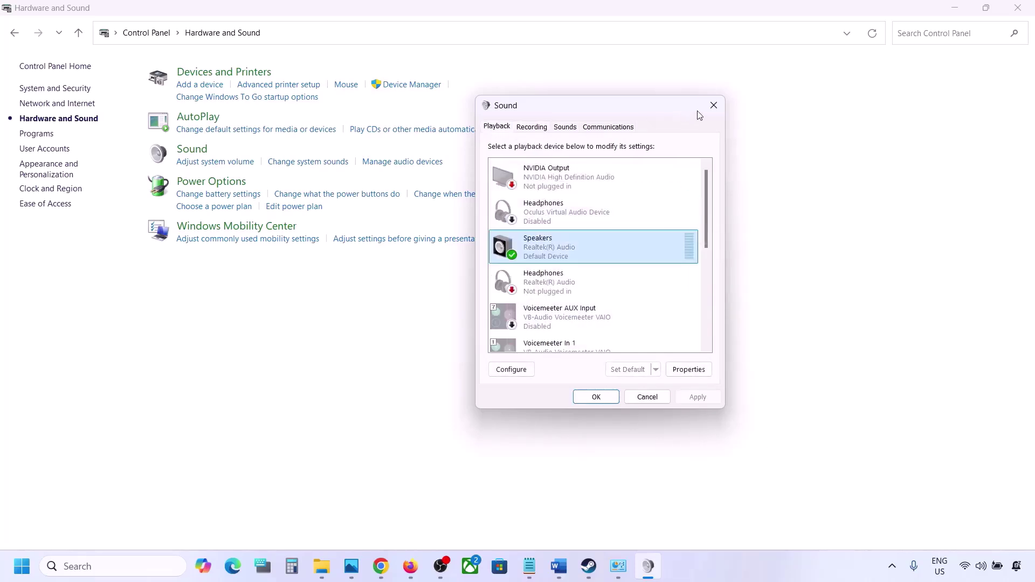
Close Sound settings and open Device Manager with Sound, video and game controllers expanded.
left_click(714, 105)
right_click(21, 577)
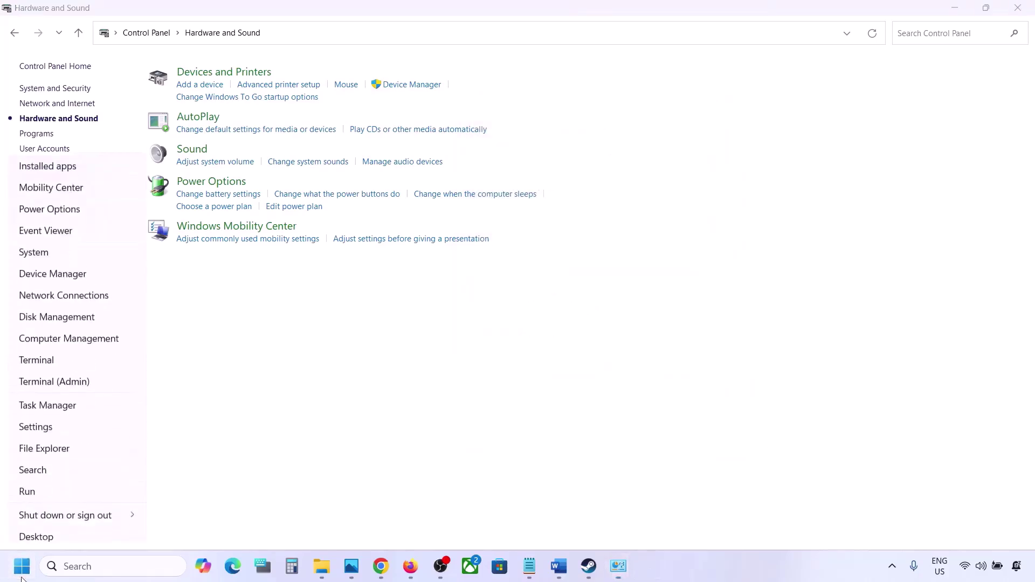
left_click(57, 268)
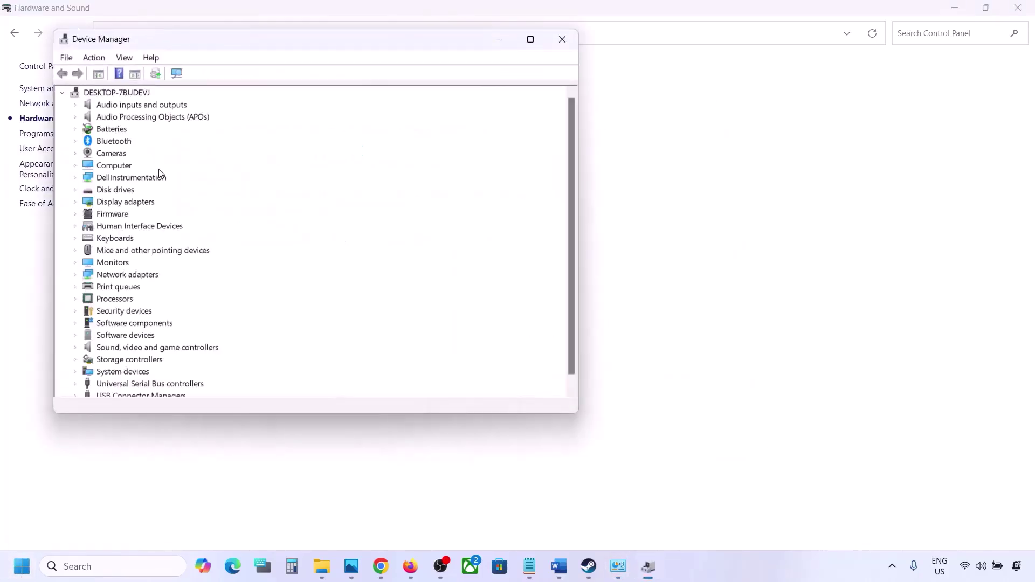
scroll(147, 259, "down", 1)
left_click(76, 338)
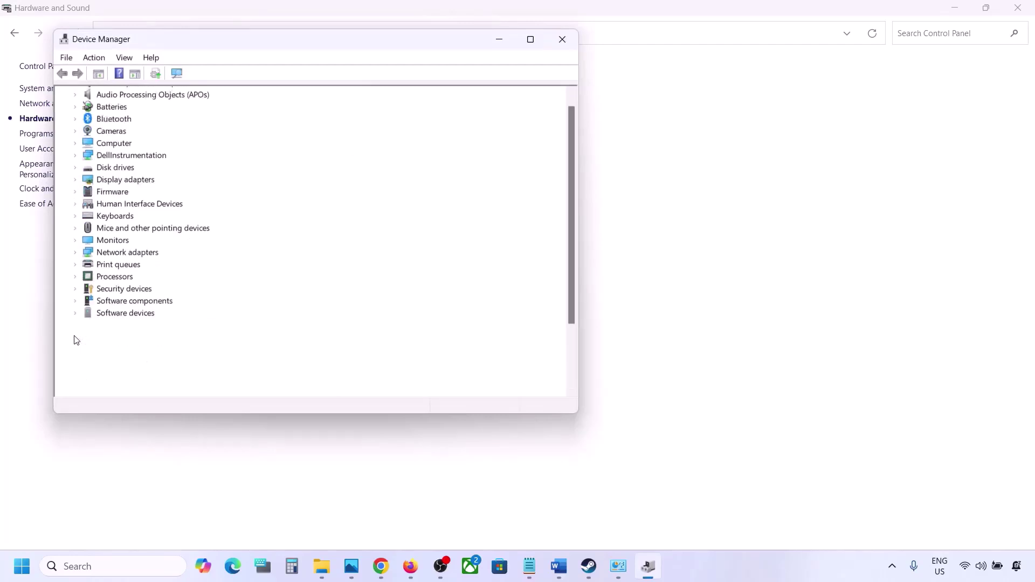
scroll(135, 324, "down", 2)
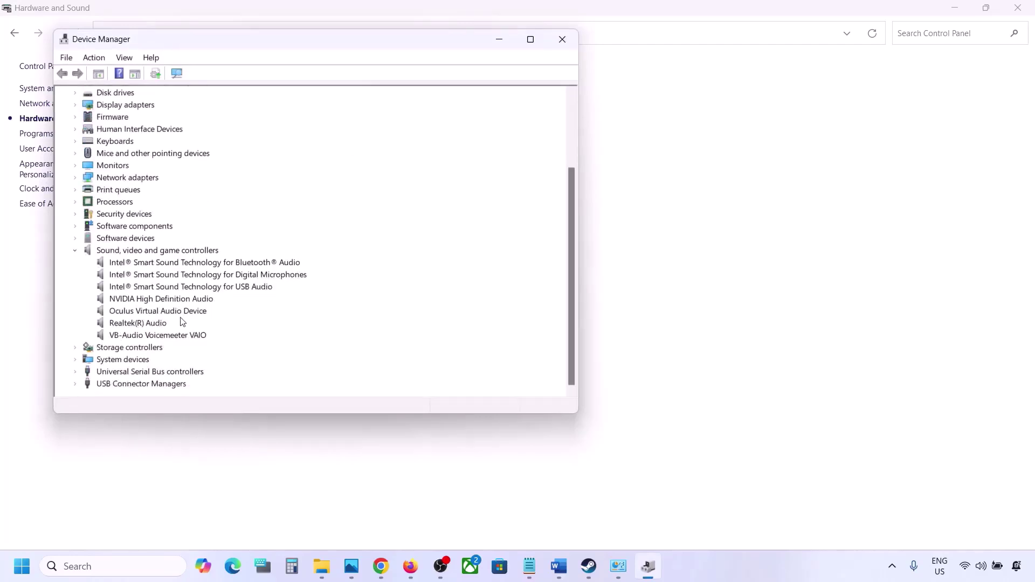
left_click(144, 325)
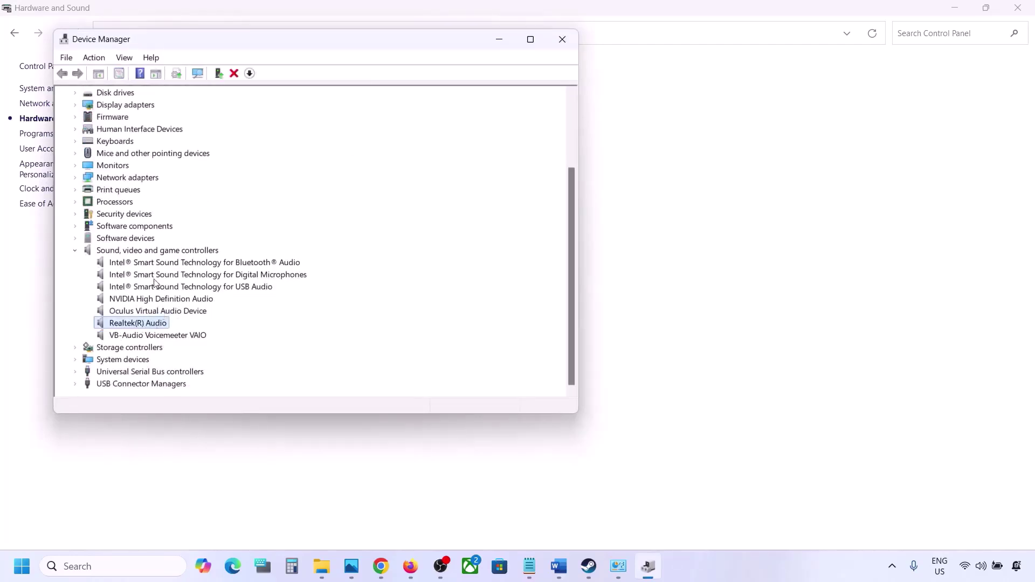
Disable the VB-Audio Voicemeeter VAIO and Oculus Virtual Audio Device sound devices.
left_click(141, 337)
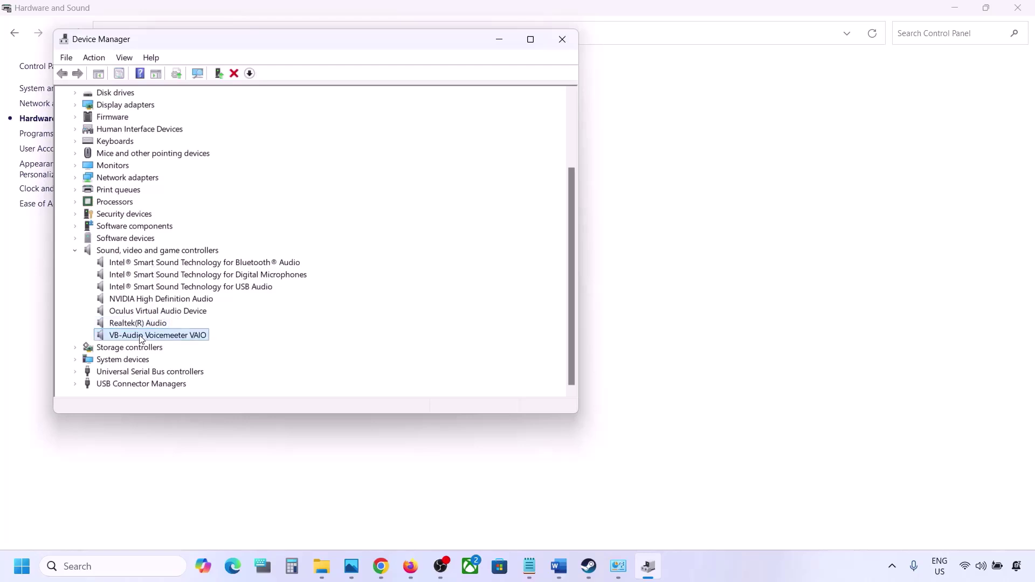
right_click(141, 338)
left_click(173, 360)
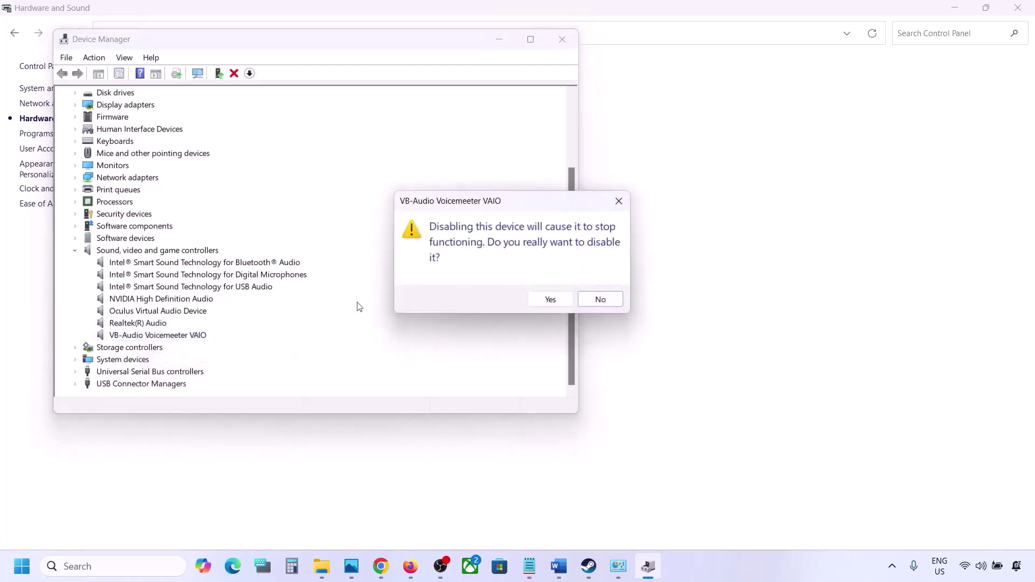
left_click(546, 304)
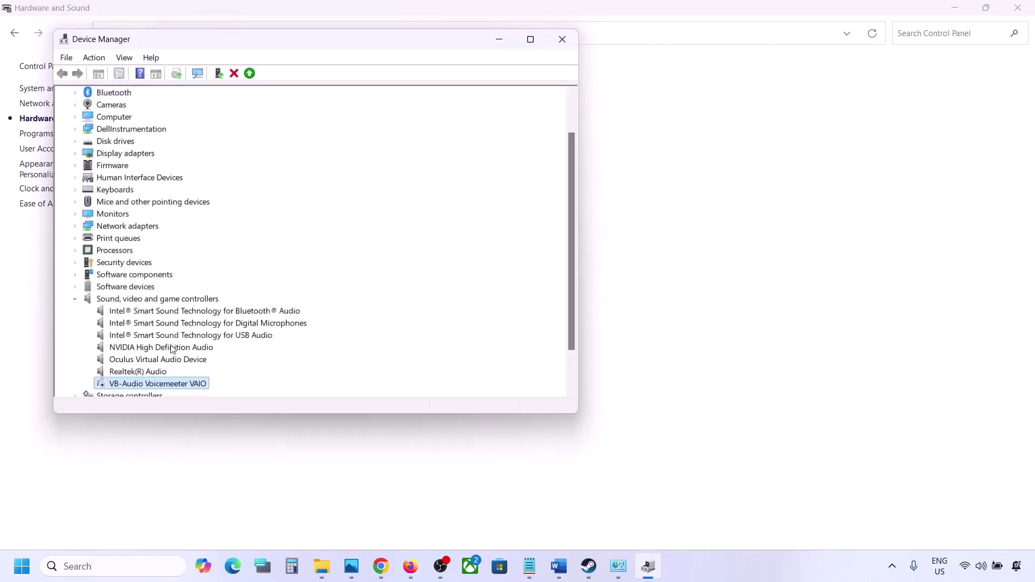
scroll(171, 350, "down", 1)
right_click(144, 323)
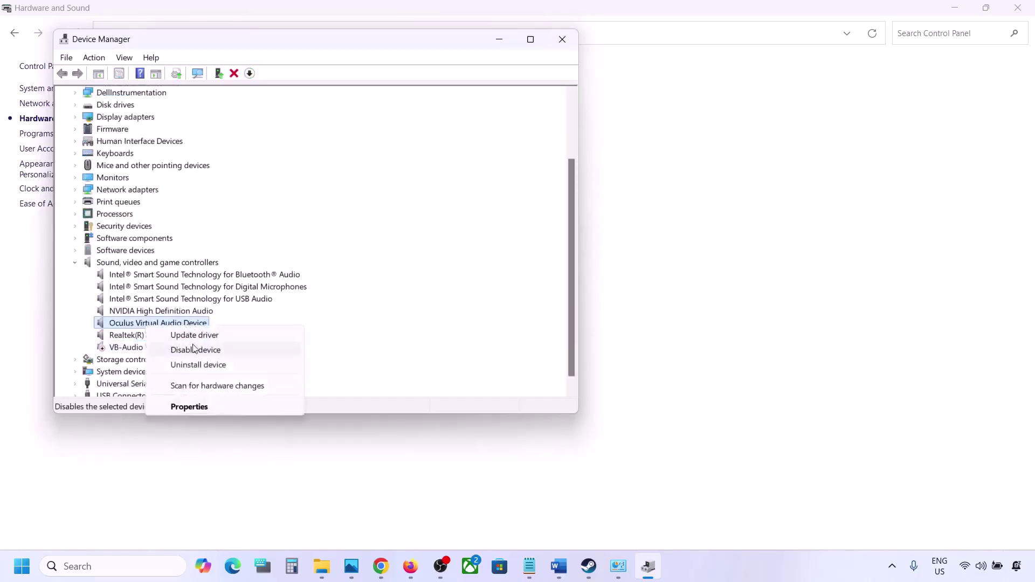
left_click(195, 350)
left_click(540, 299)
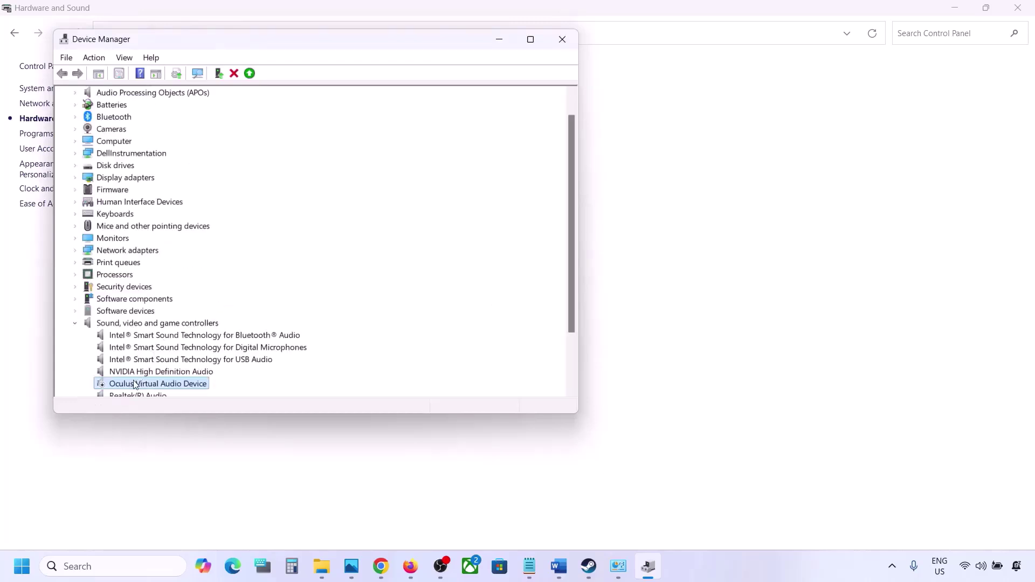
Disable NVIDIA High Definition Audio and the Intel Bluetooth Audio device.
right_click(136, 372)
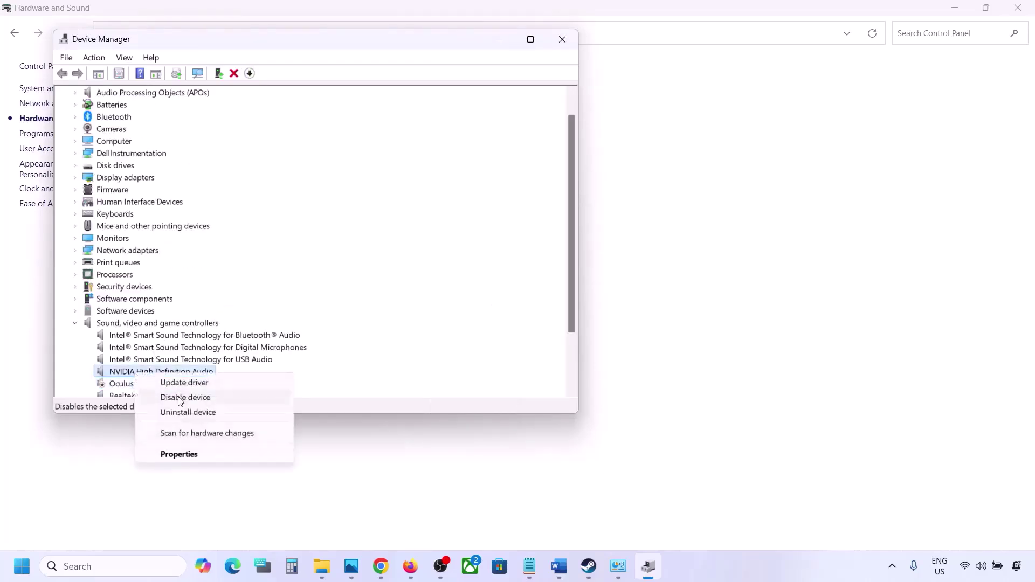
left_click(180, 399)
left_click(537, 294)
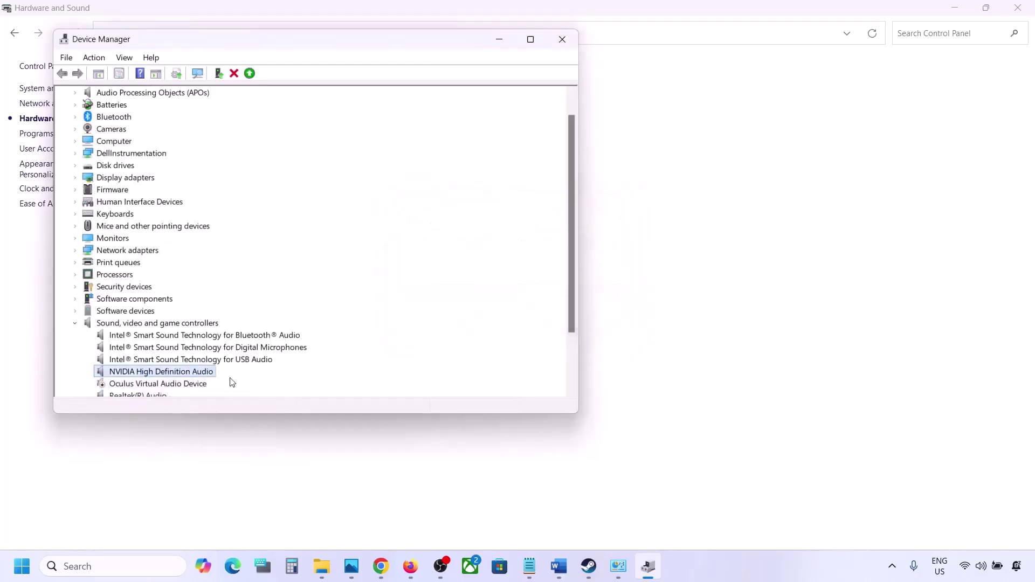
scroll(221, 383, "down", 2)
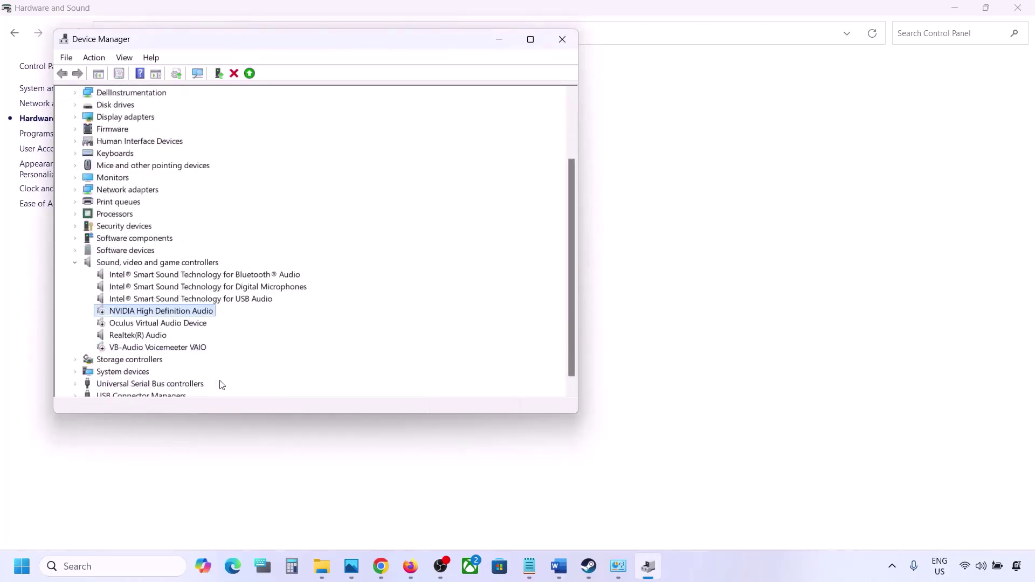
right_click(161, 280)
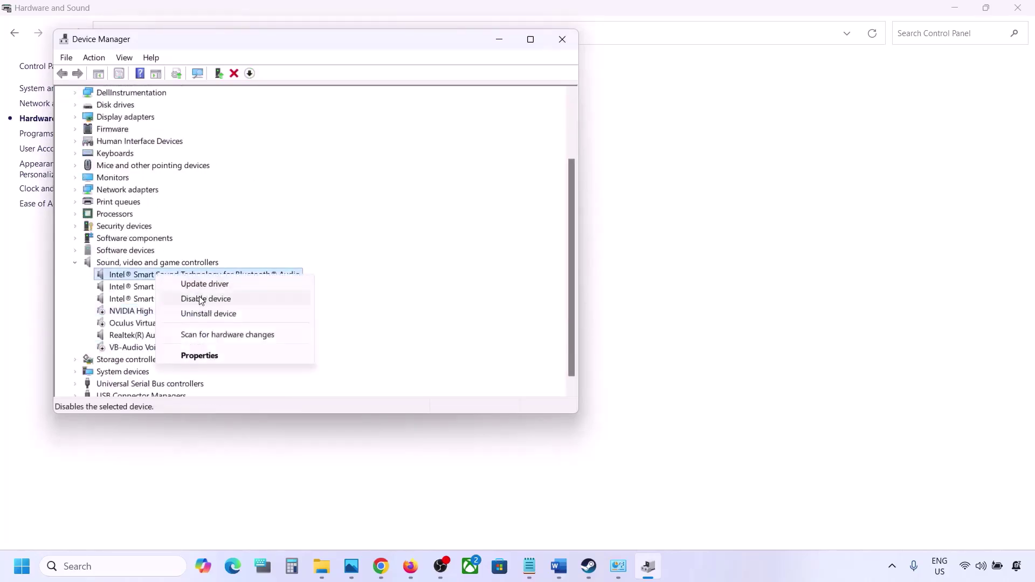
left_click(200, 298)
left_click(545, 300)
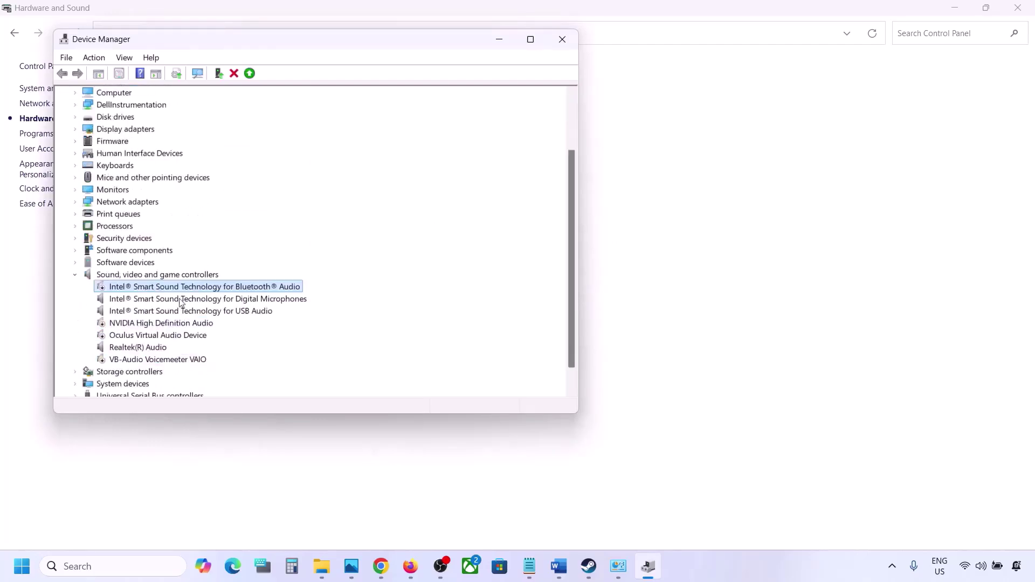
Disable Intel Digital Microphones and Intel USB Audio, declining the restart prompt.
right_click(185, 300)
left_click(222, 324)
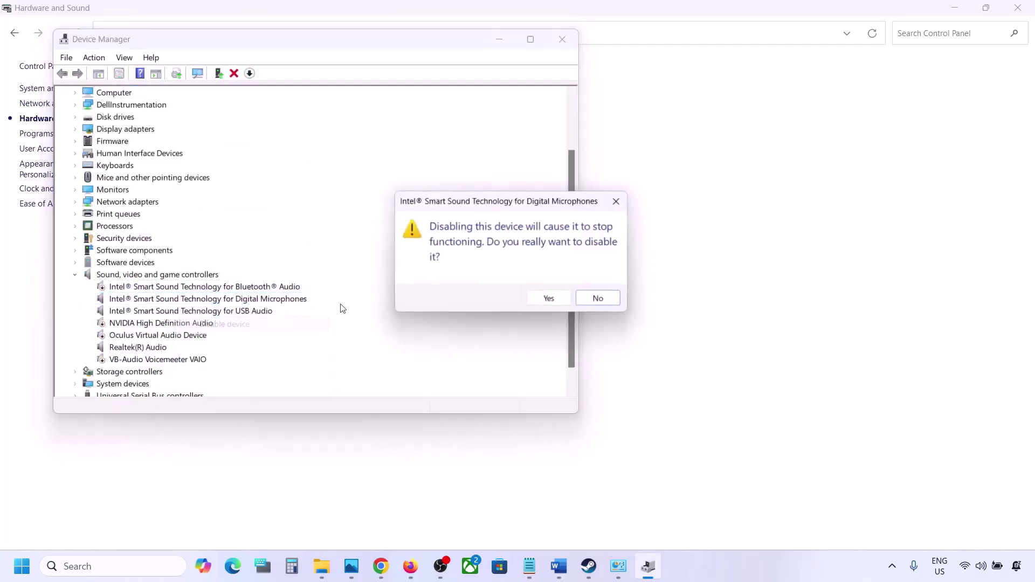
left_click(548, 297)
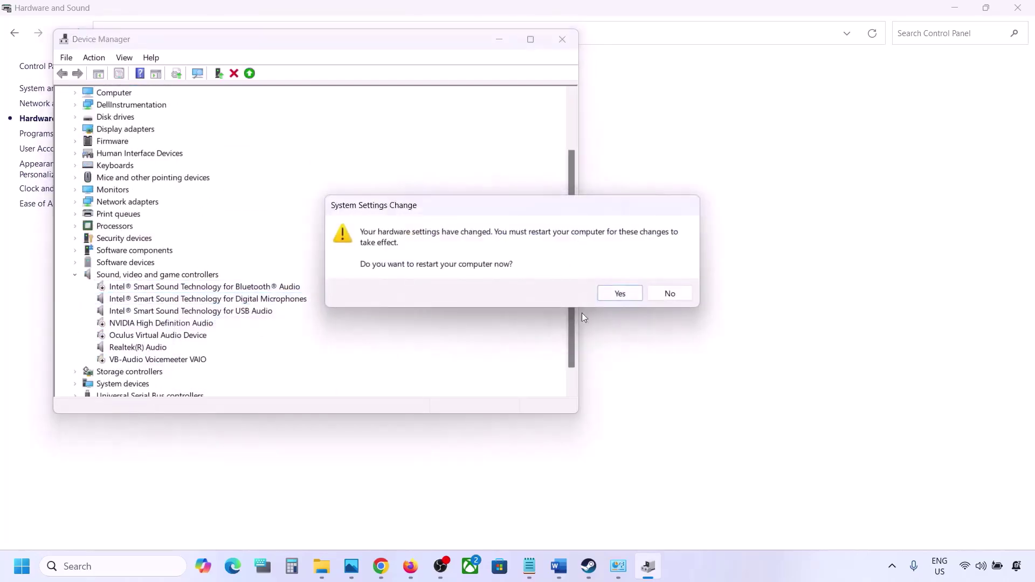
left_click(667, 299)
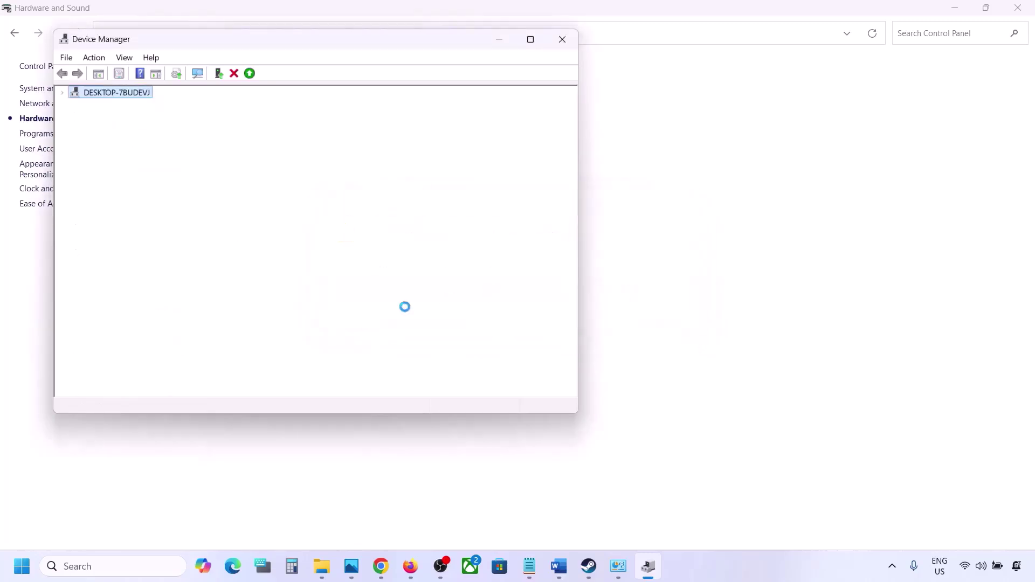
left_click(167, 312)
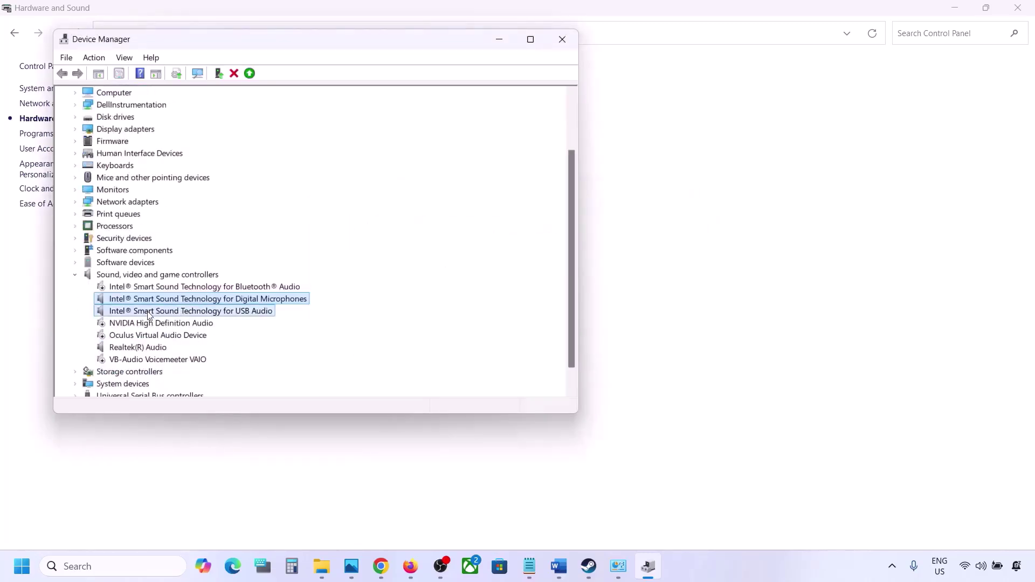
right_click(167, 313)
left_click(185, 336)
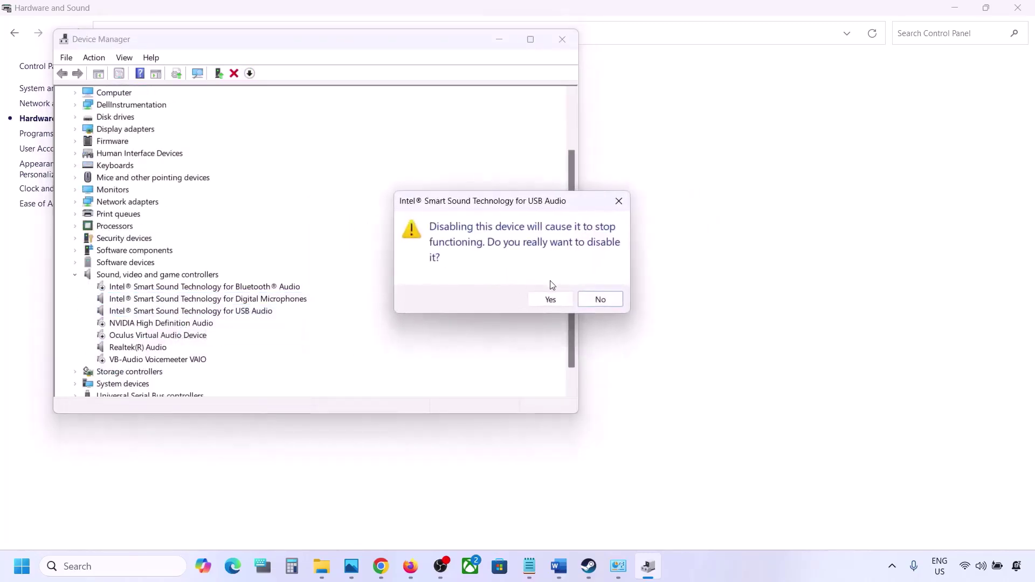
left_click(549, 298)
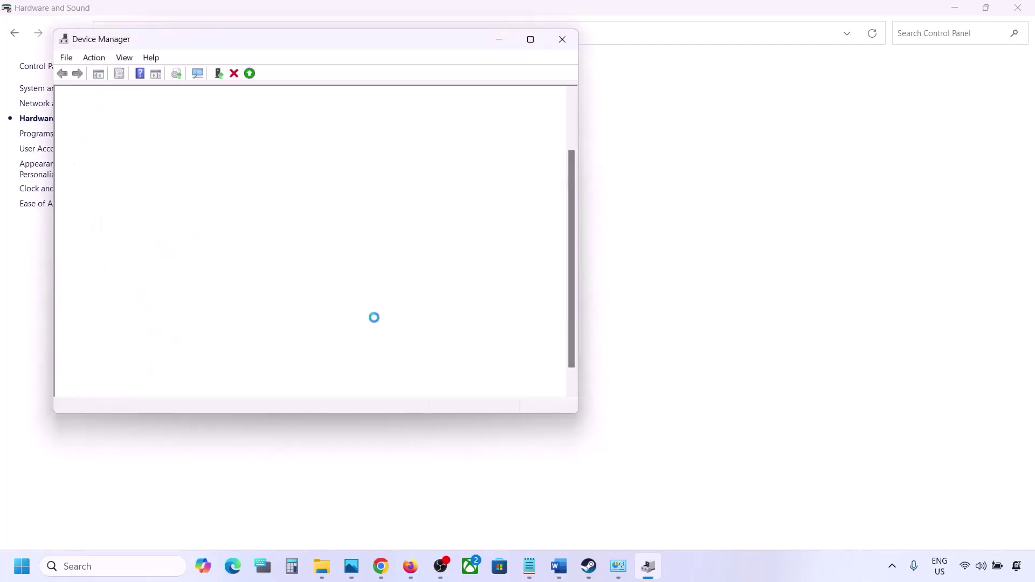
Leave Realtek(R) Audio enabled and close Device Manager.
scroll(282, 340, "down", 3)
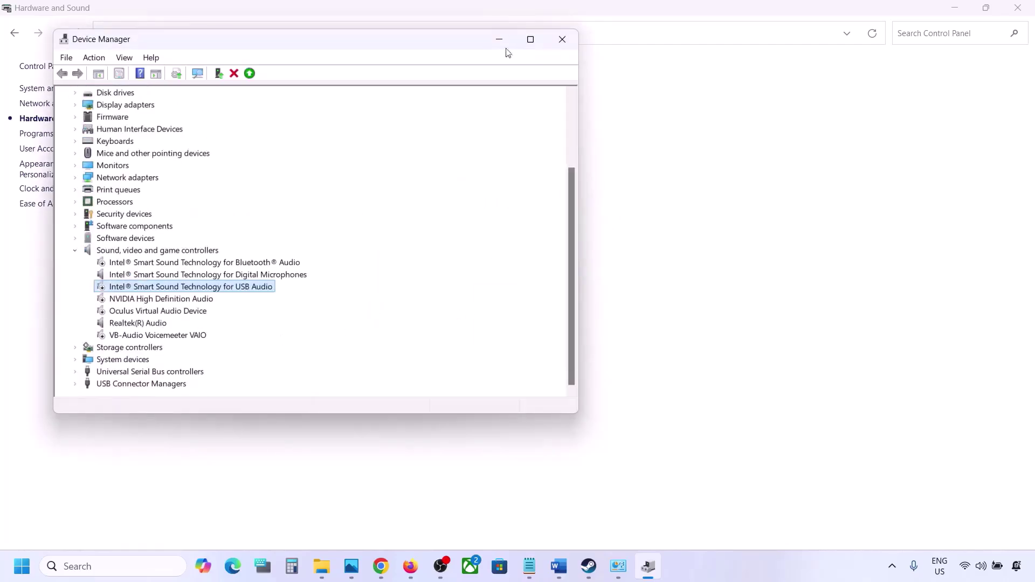
left_click(119, 321)
right_click(138, 323)
left_click(210, 315)
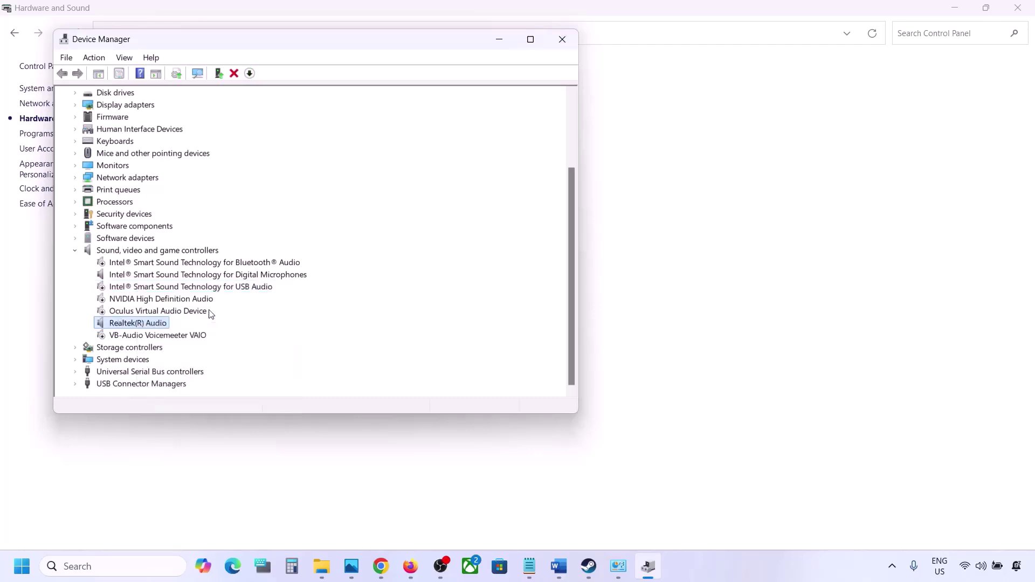
left_click(563, 38)
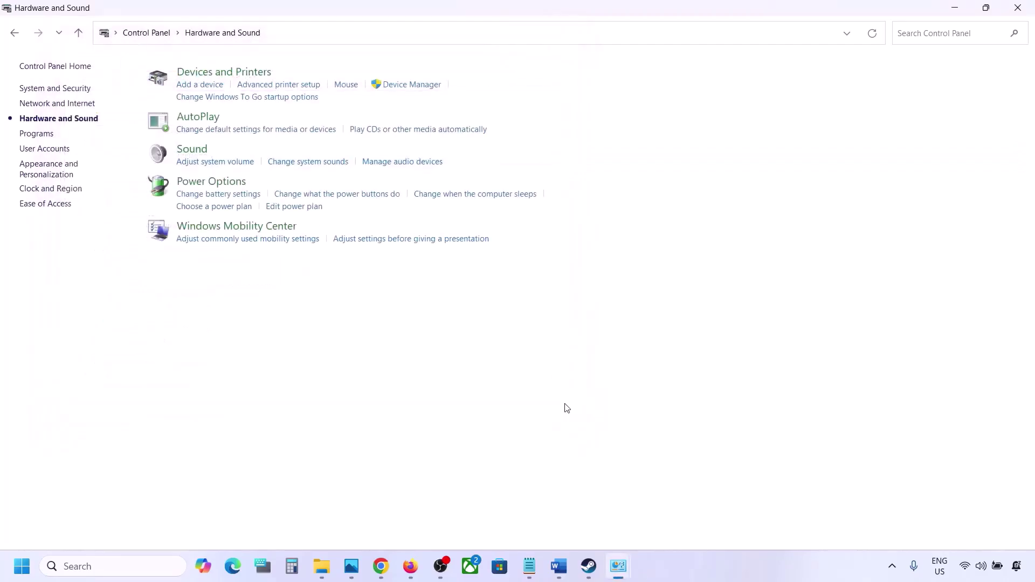
Copy the shell:::{A8A91A66-3A7D-4424-8D24-04E180695C7A} line from Step 8 of the Word guide.
left_click(559, 565)
scroll(444, 451, "down", 3)
scroll(445, 451, "down", 2)
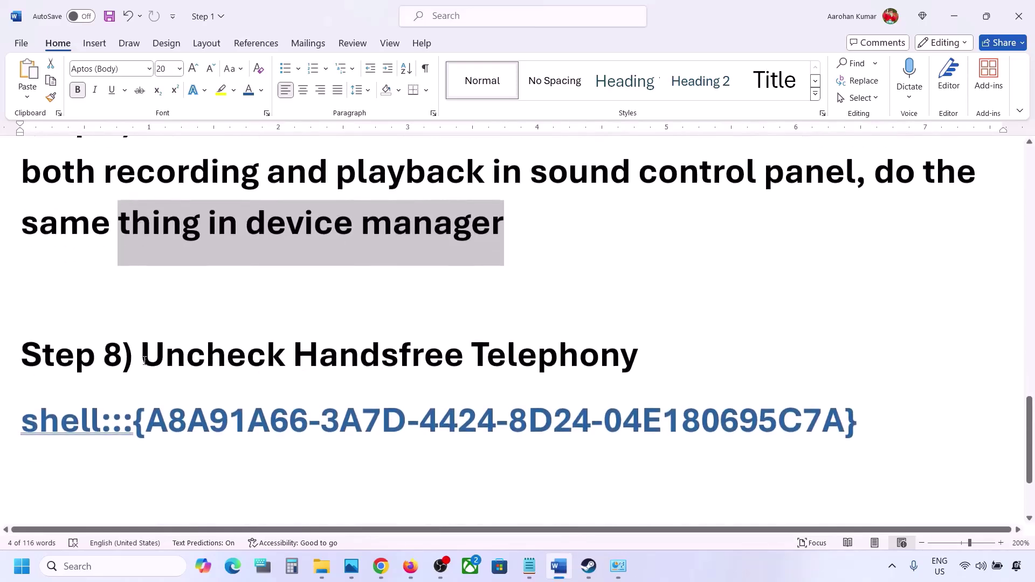
left_click_drag(144, 360, 638, 360)
left_click_drag(886, 421, 47, 418)
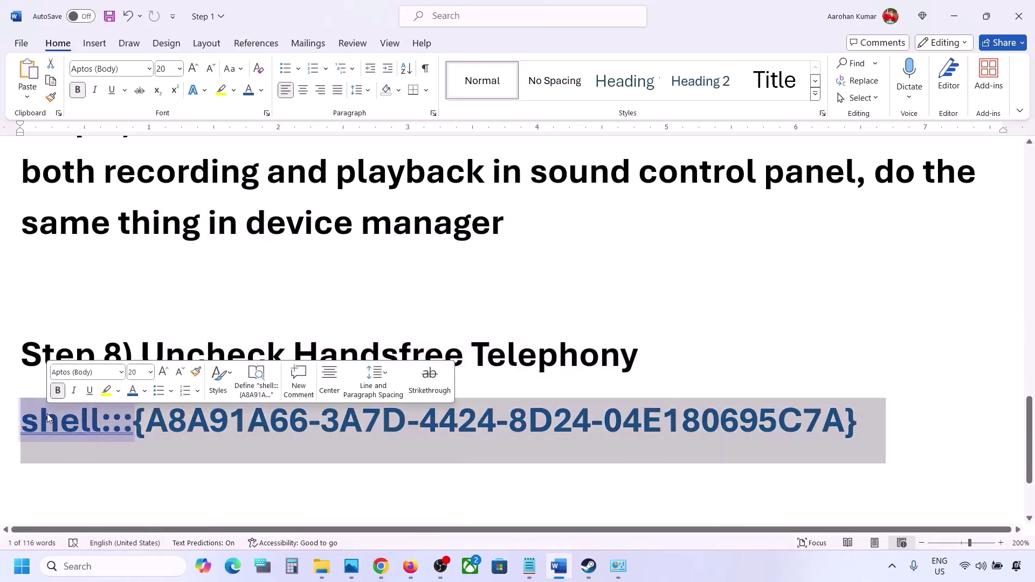
right_click(47, 418)
left_click(81, 181)
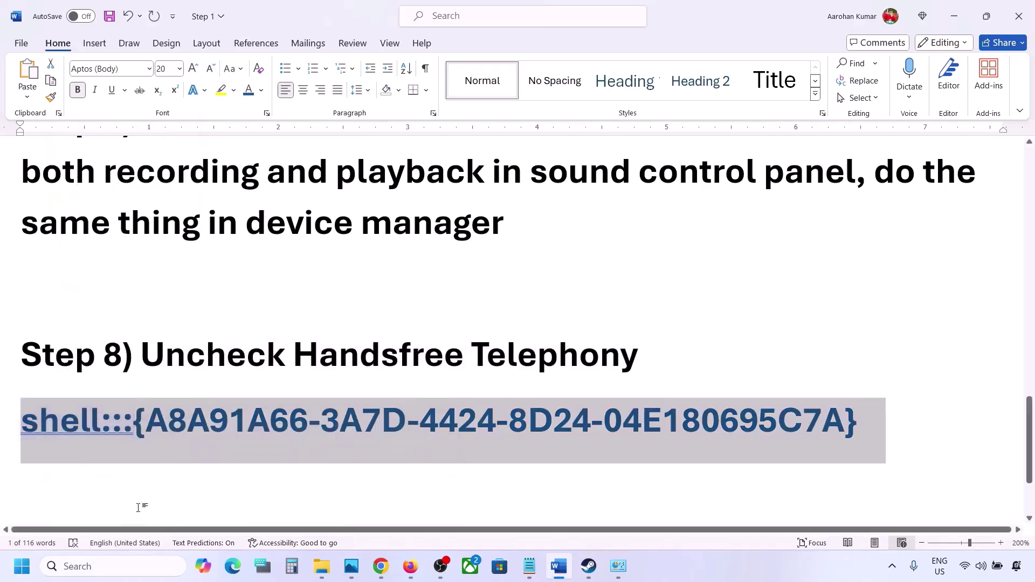
left_click(102, 566)
Paste shell:::{A8A91A66-3A7D-4424-8D24-04E180695C7A} into the Run dialog and run it.
type("run")
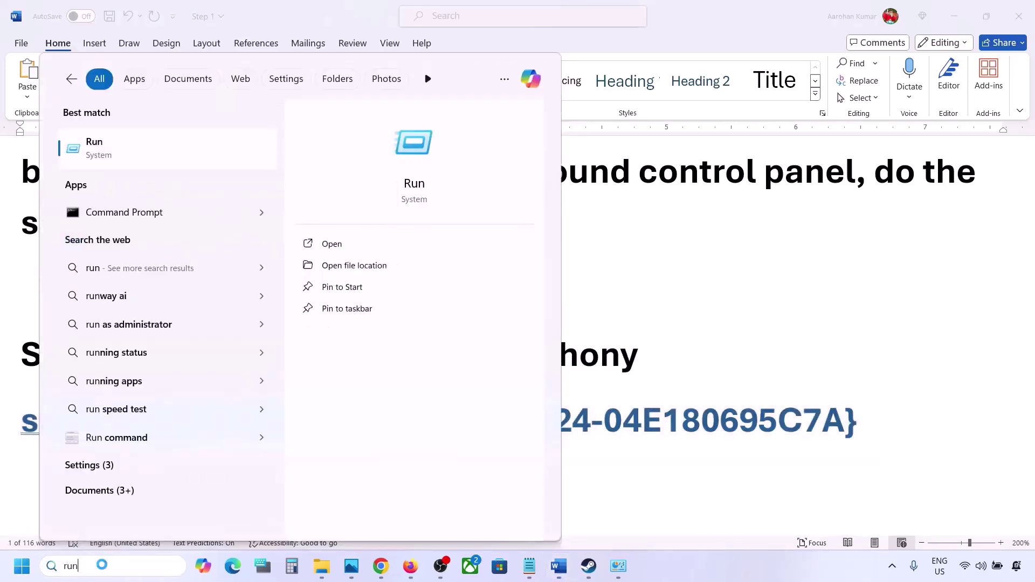
left_click(144, 162)
type("v")
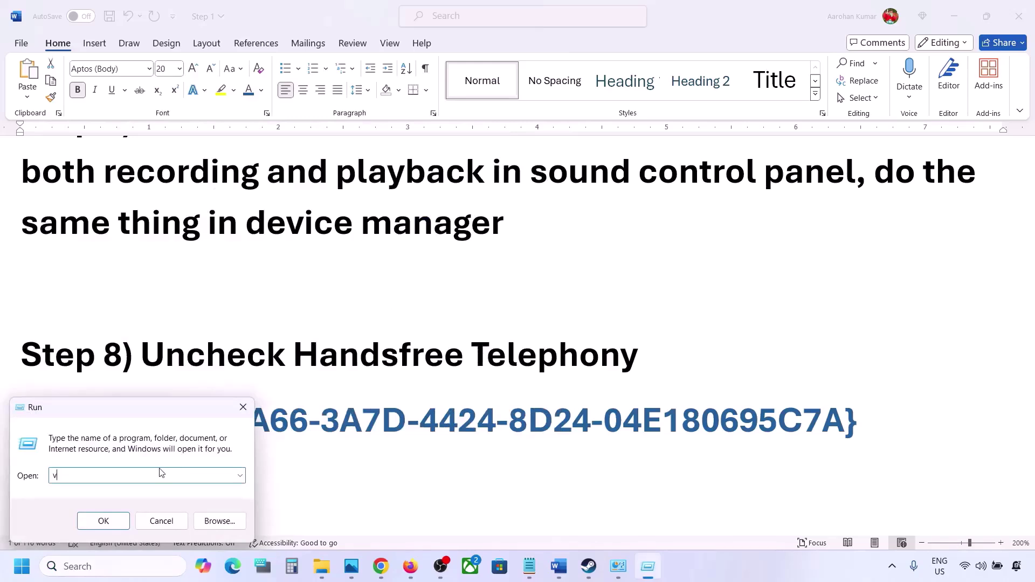
key("ctrl+v")
left_click(116, 525)
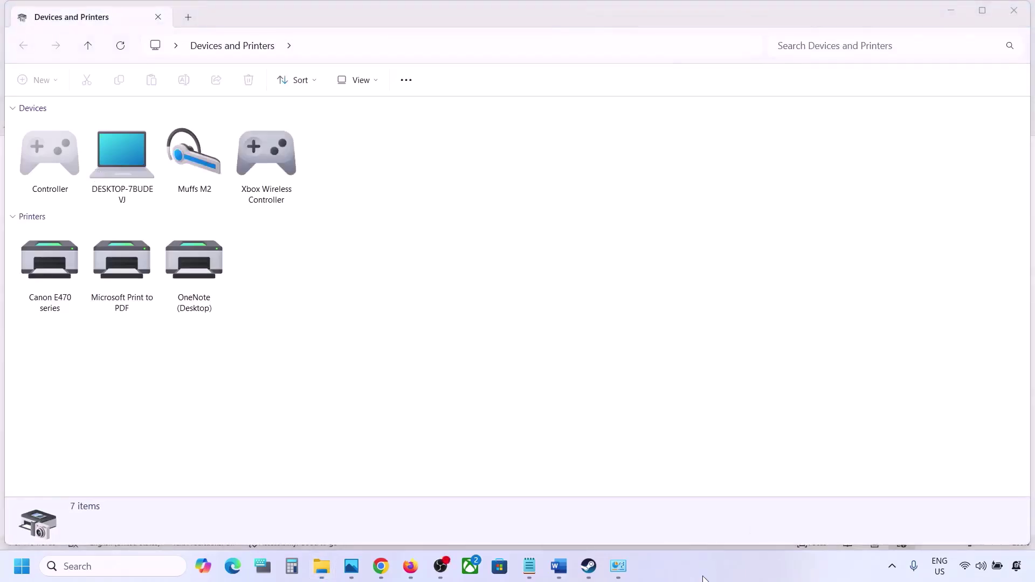
Uncheck Handsfree Telephony in the Muffs M2 headset's Bluetooth services and apply it.
right_click(200, 156)
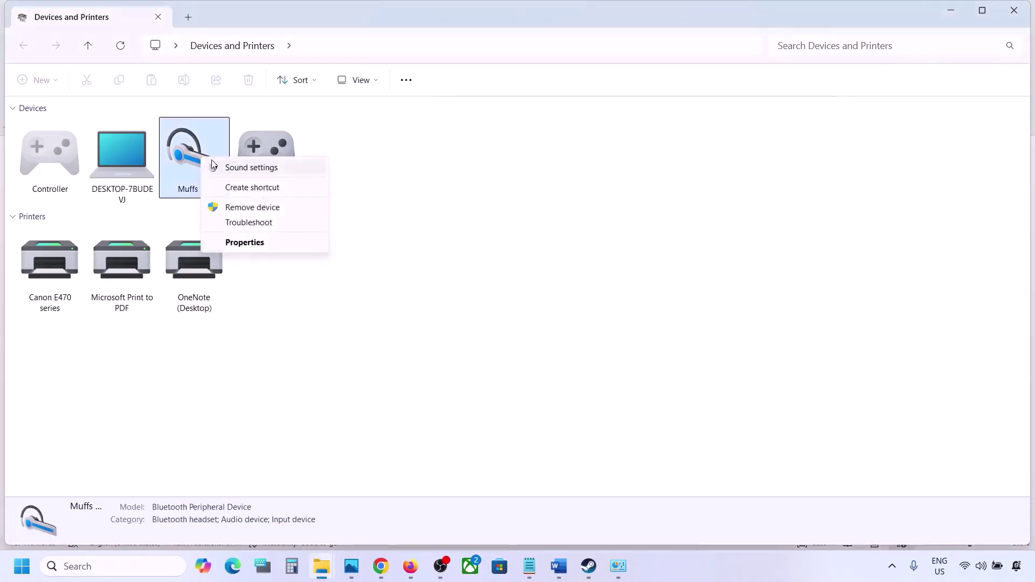
left_click(240, 243)
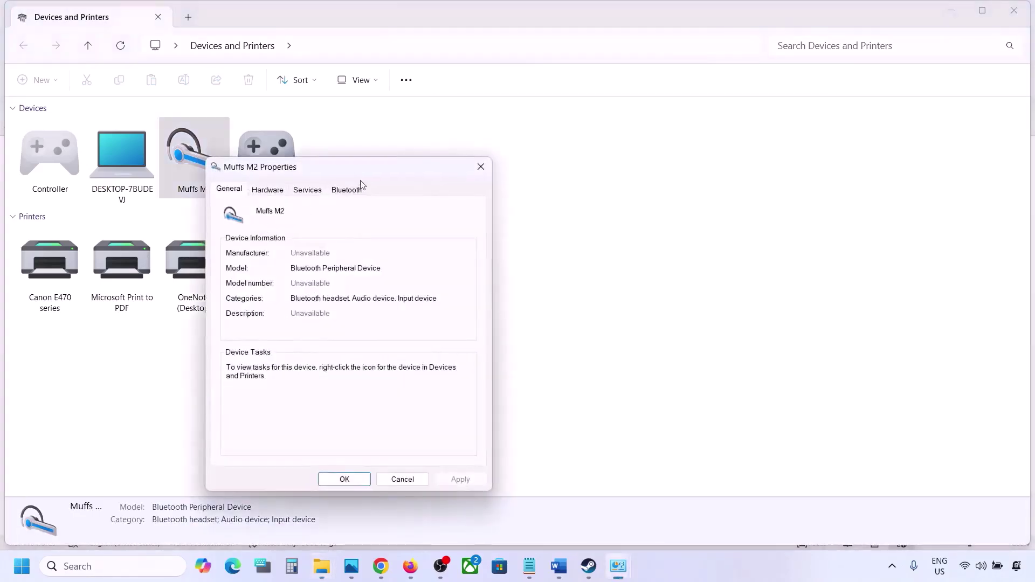
left_click_drag(369, 168, 482, 141)
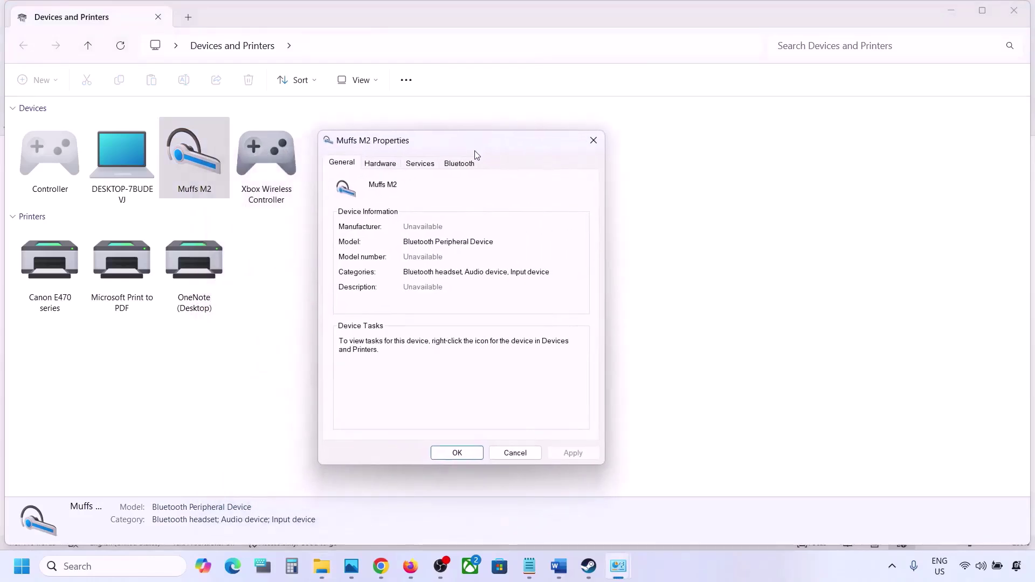
left_click(463, 165)
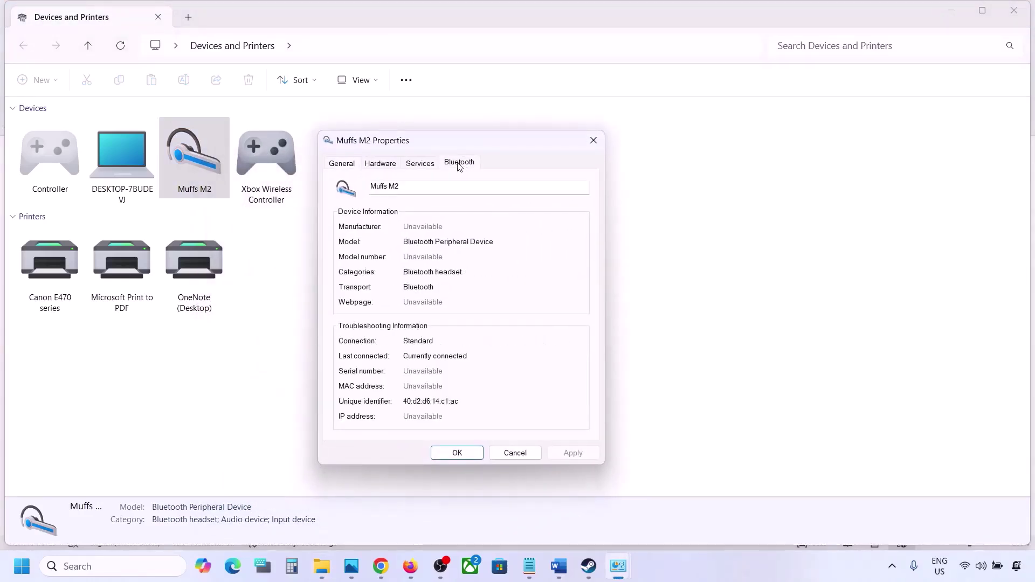
left_click(429, 167)
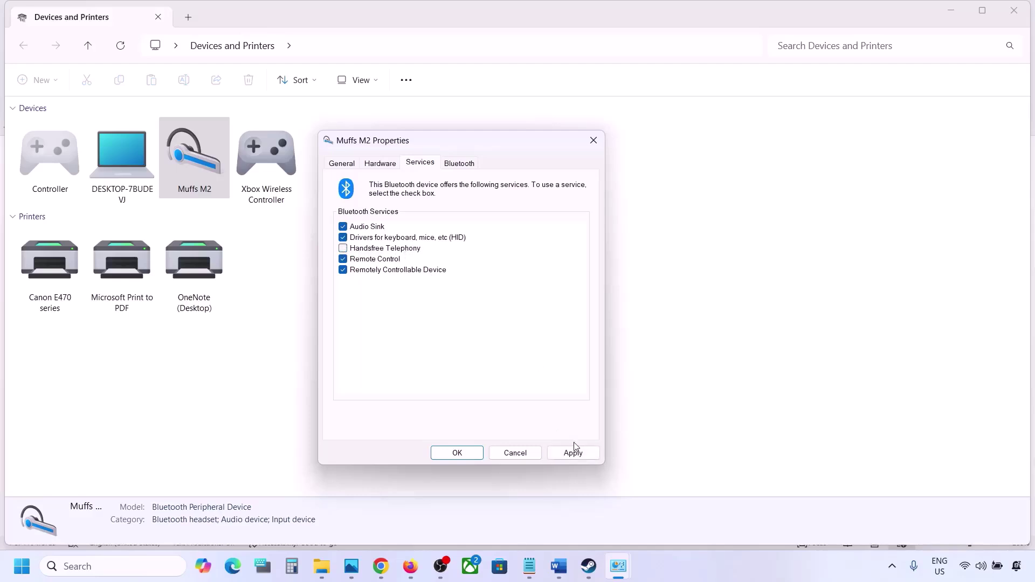
left_click(574, 449)
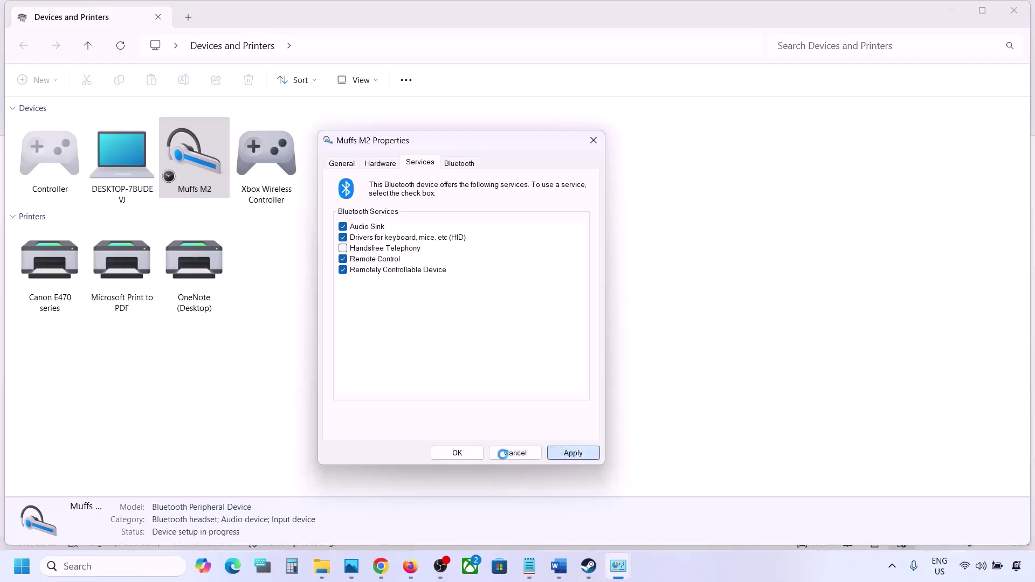
left_click(465, 454)
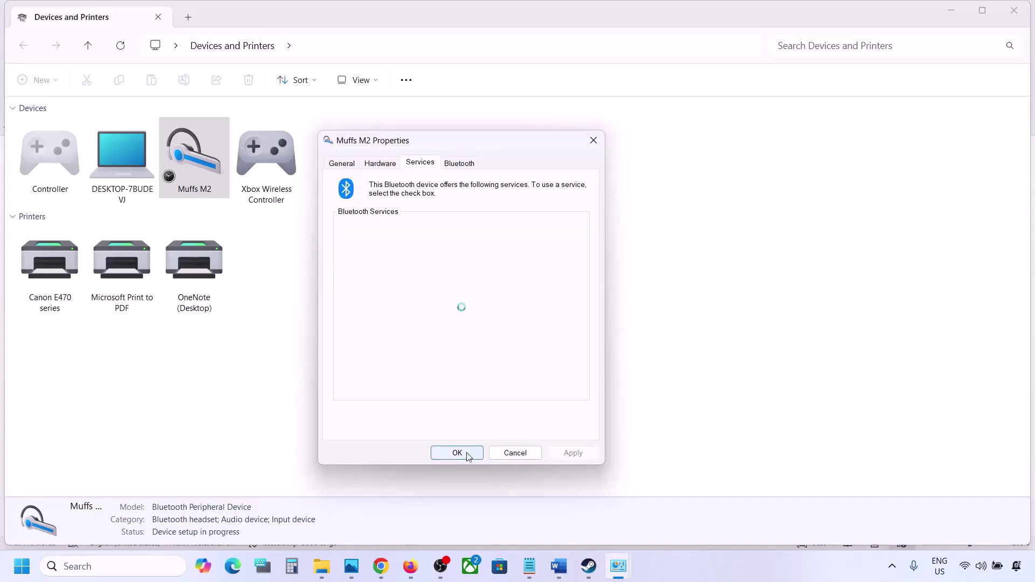
Scroll the Word guide to Step 10 and highlight 'Install Audio Driver'.
left_click(589, 566)
left_click(561, 573)
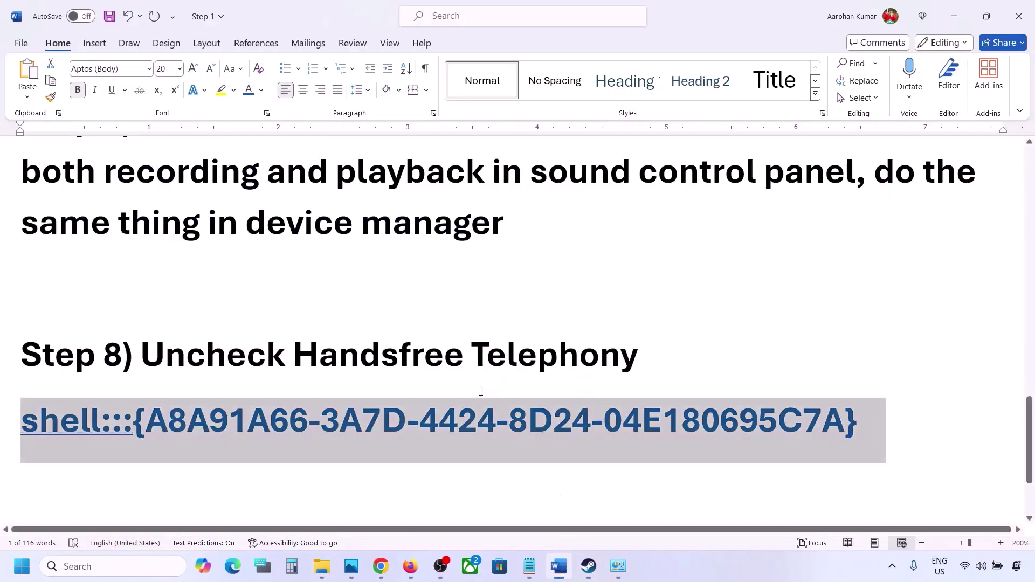
scroll(456, 386, "down", 2)
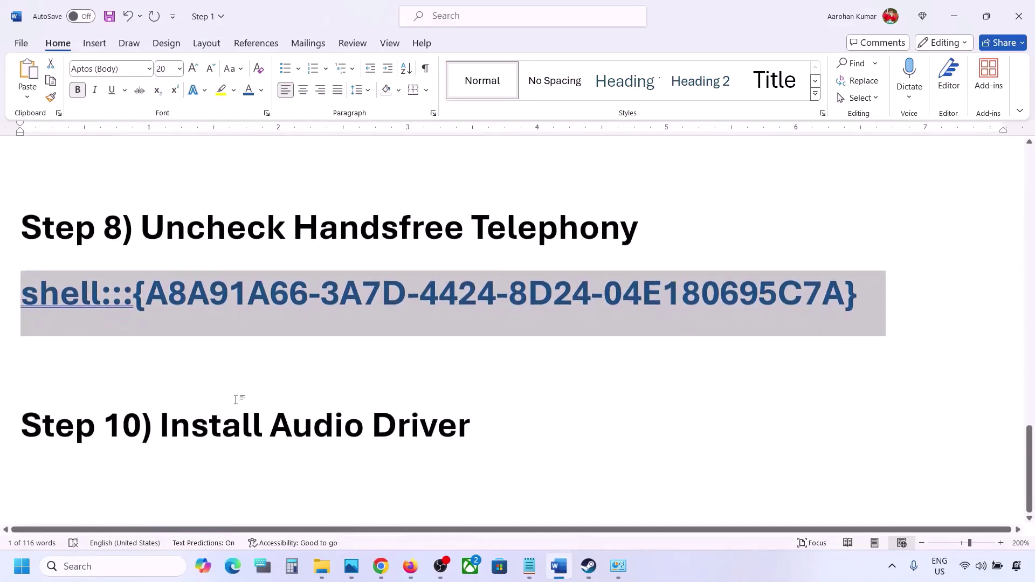
left_click_drag(177, 416, 469, 428)
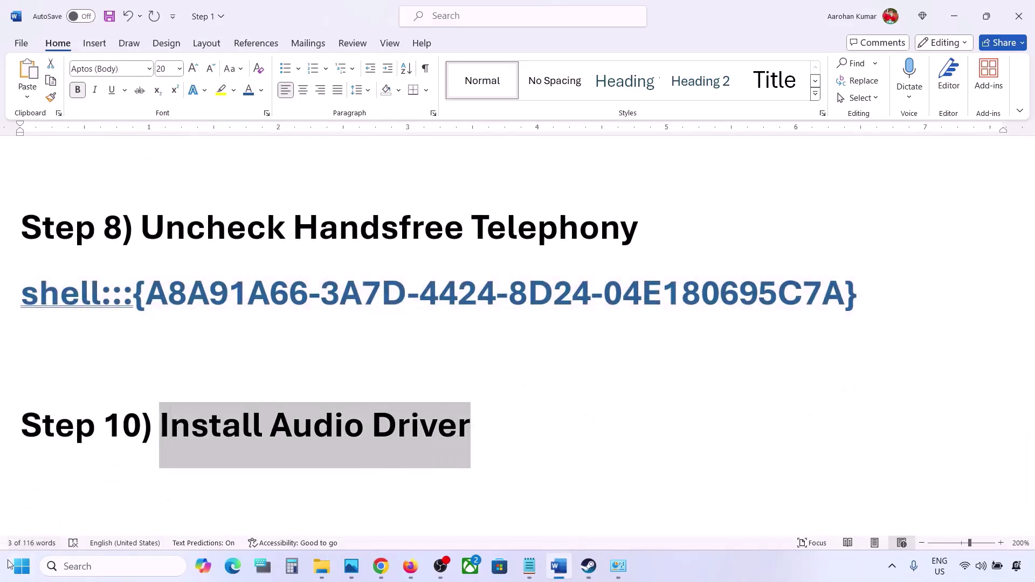
right_click(17, 571)
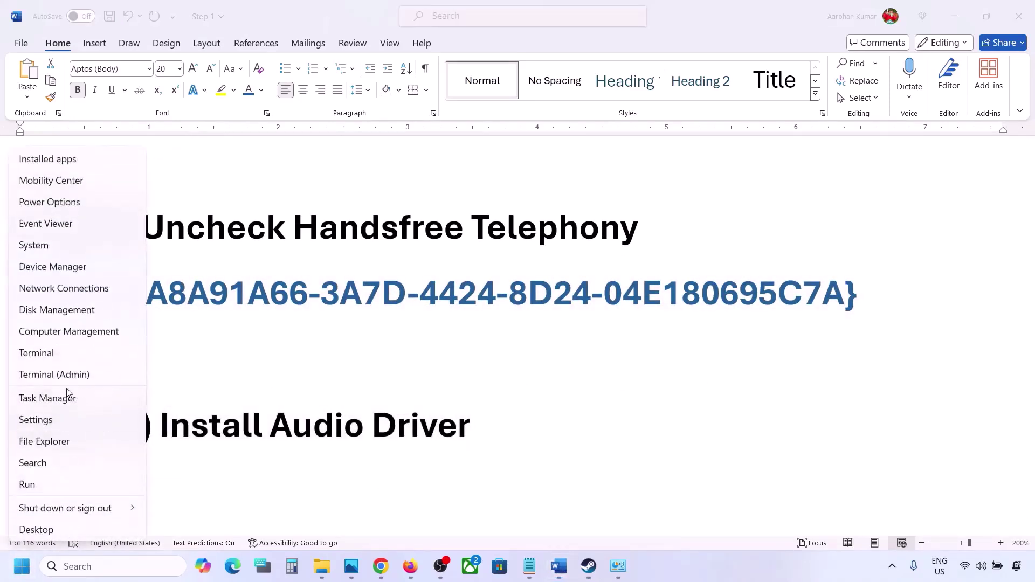
Update Realtek(R) Audio with the Realtek Audio driver picked from this computer, then close Device Manager.
left_click(47, 268)
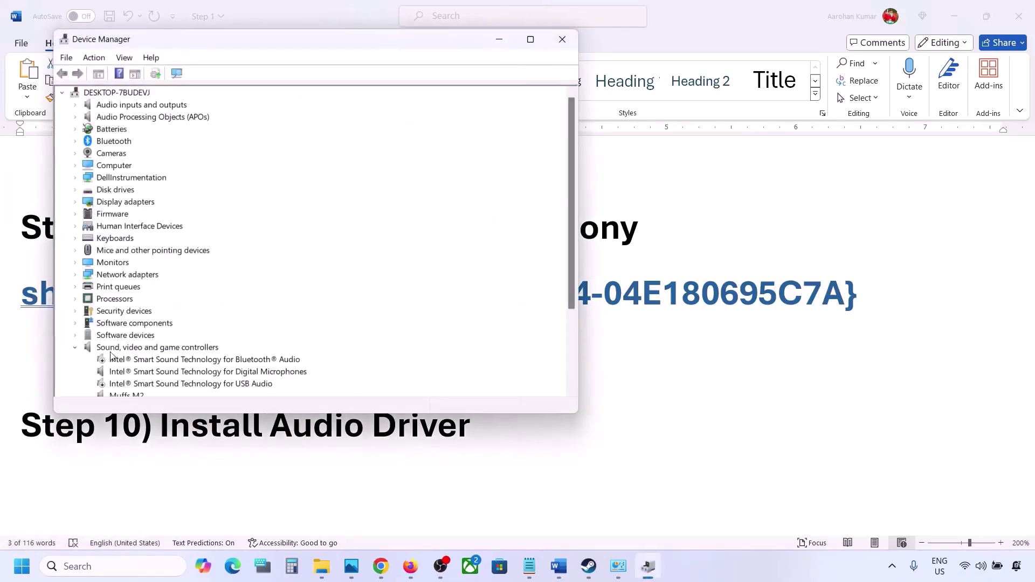
scroll(110, 358, "down", 2)
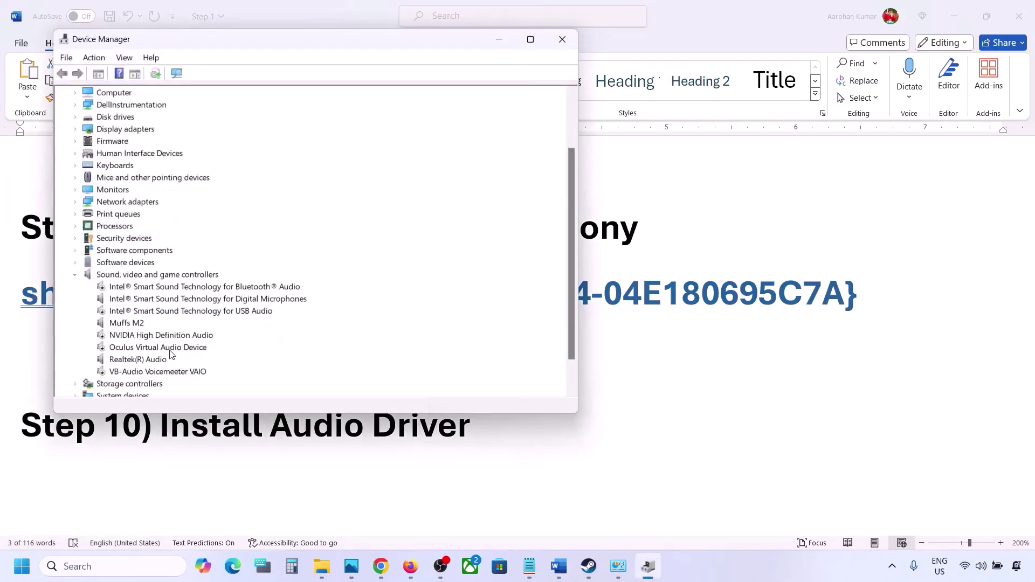
left_click(126, 364)
right_click(128, 365)
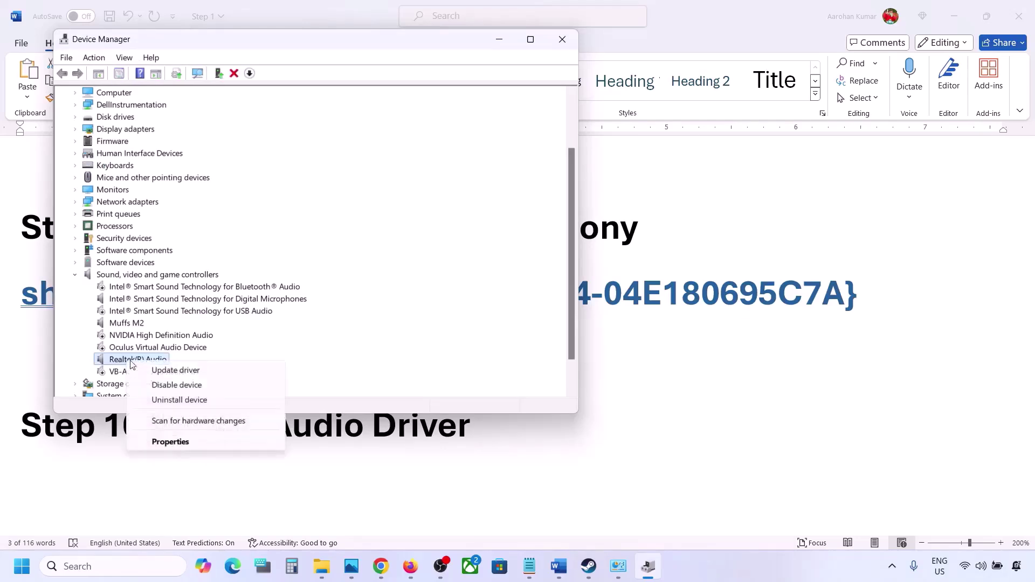
left_click(197, 374)
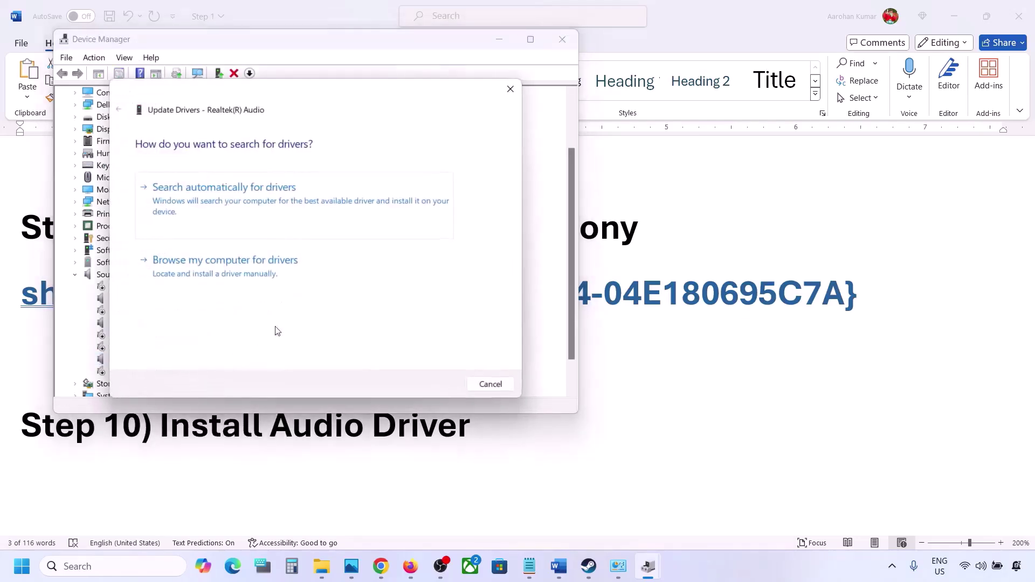
left_click(246, 275)
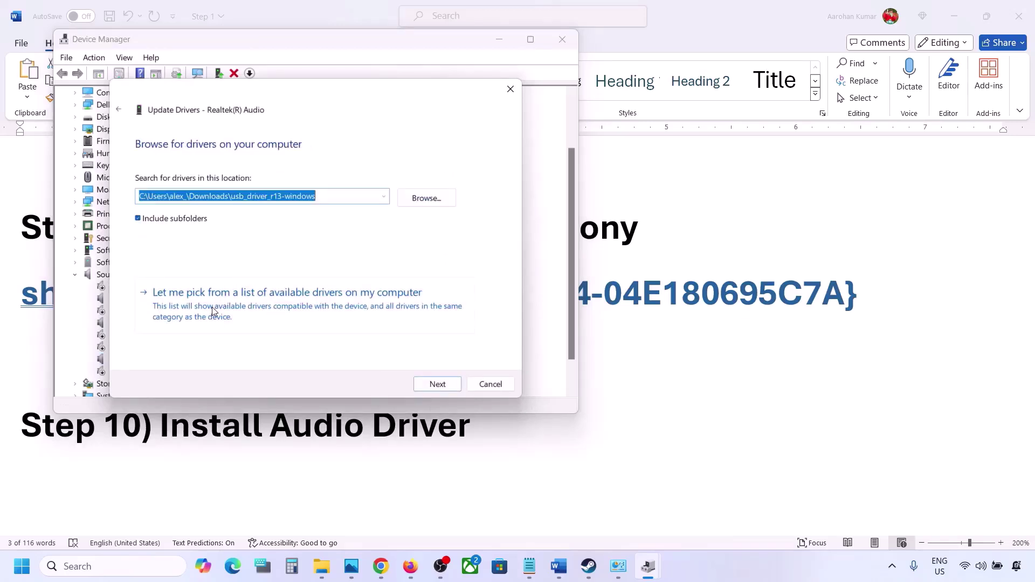
left_click(211, 309)
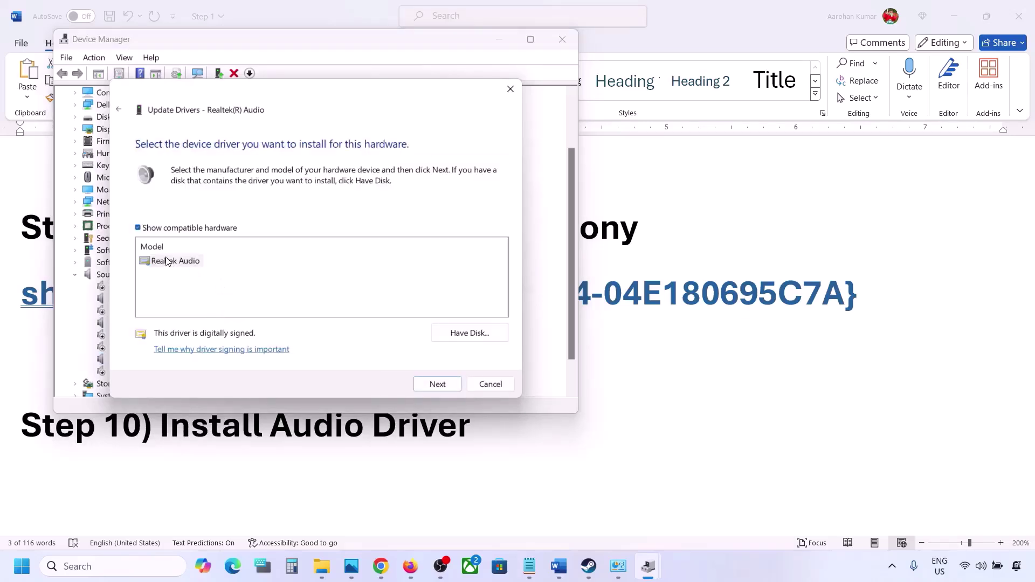
left_click_drag(306, 95, 425, 77)
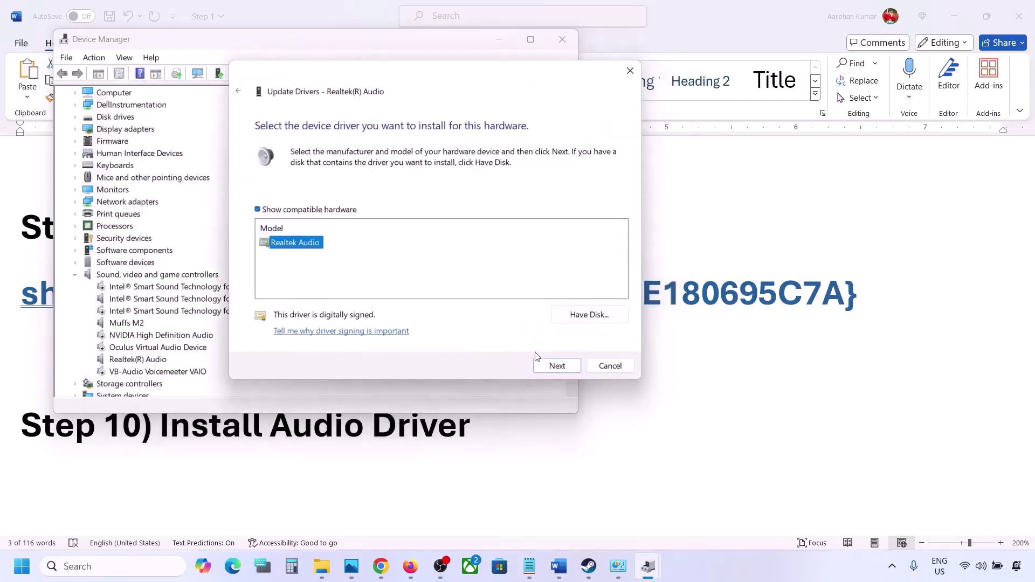
left_click(610, 366)
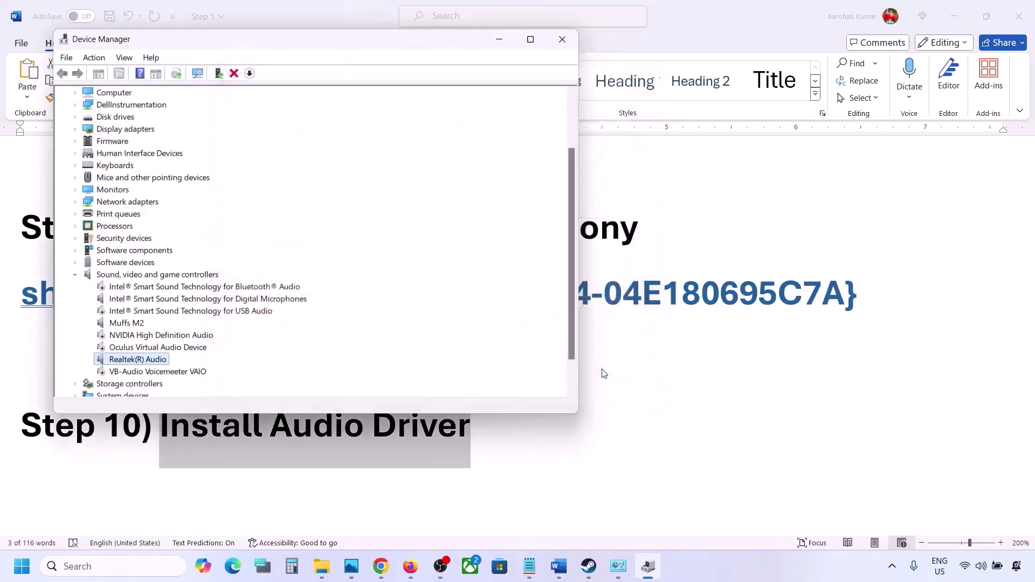
left_click(563, 39)
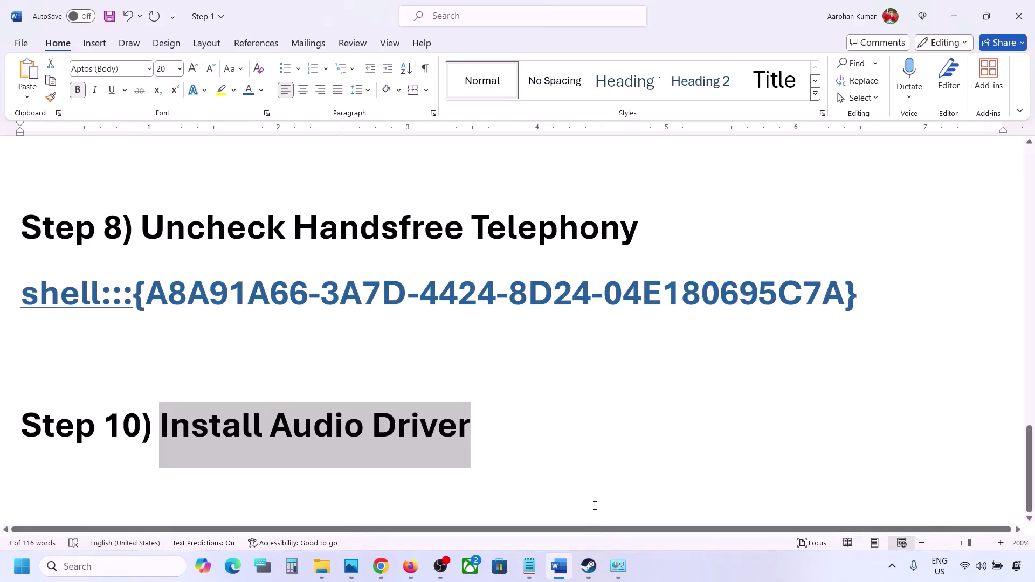
scroll(591, 403, "up", 4)
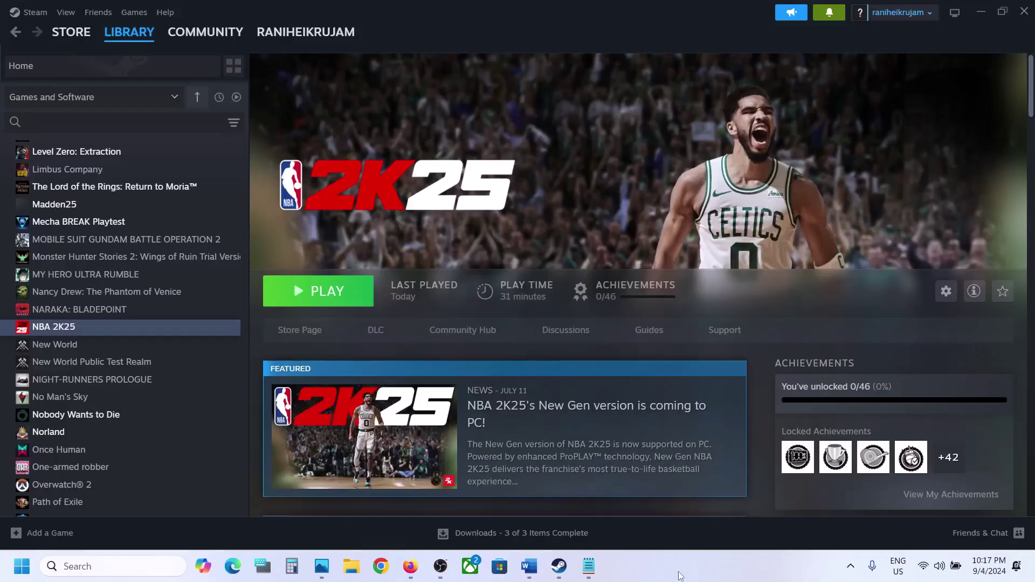
Run Verify integrity of game files from NBA 2K25's Installed Files properties, then close them.
right_click(92, 330)
left_click(133, 432)
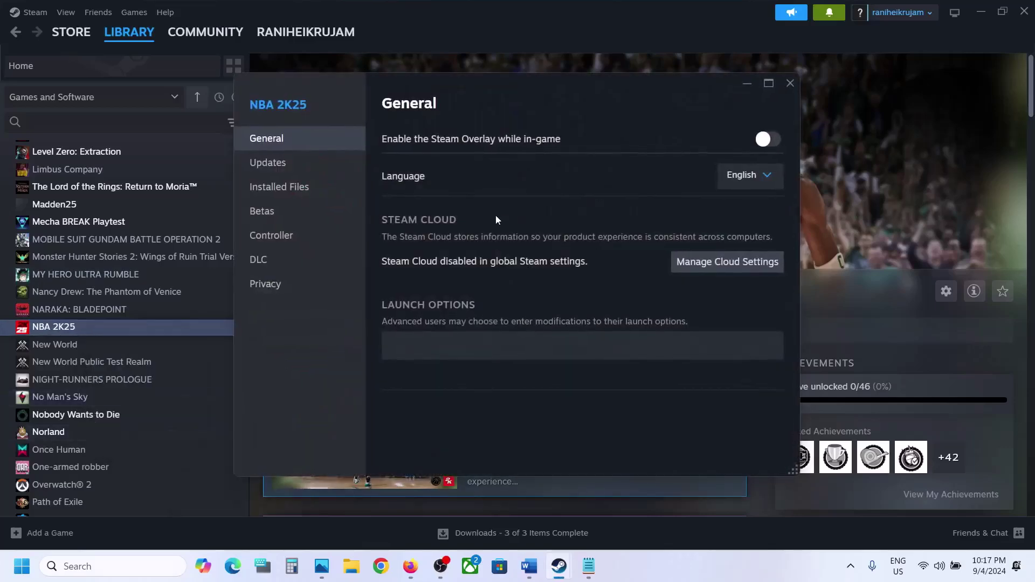
left_click(294, 201)
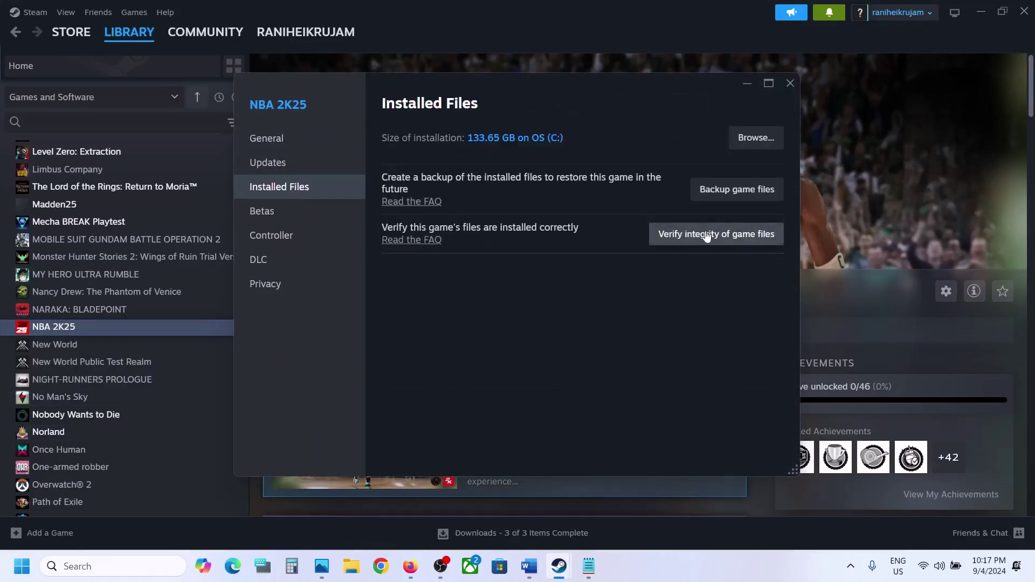
left_click(729, 238)
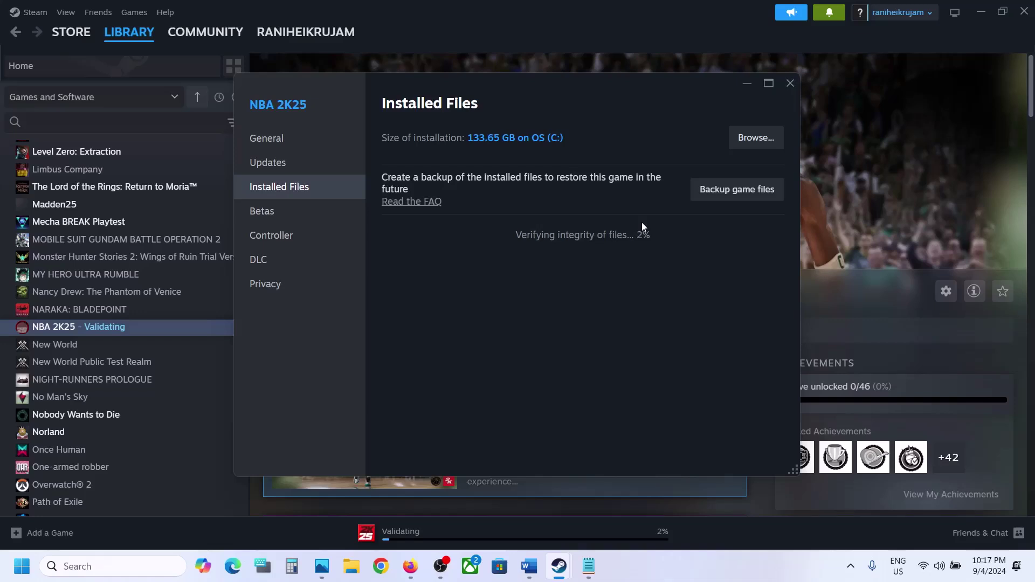
key("Escape")
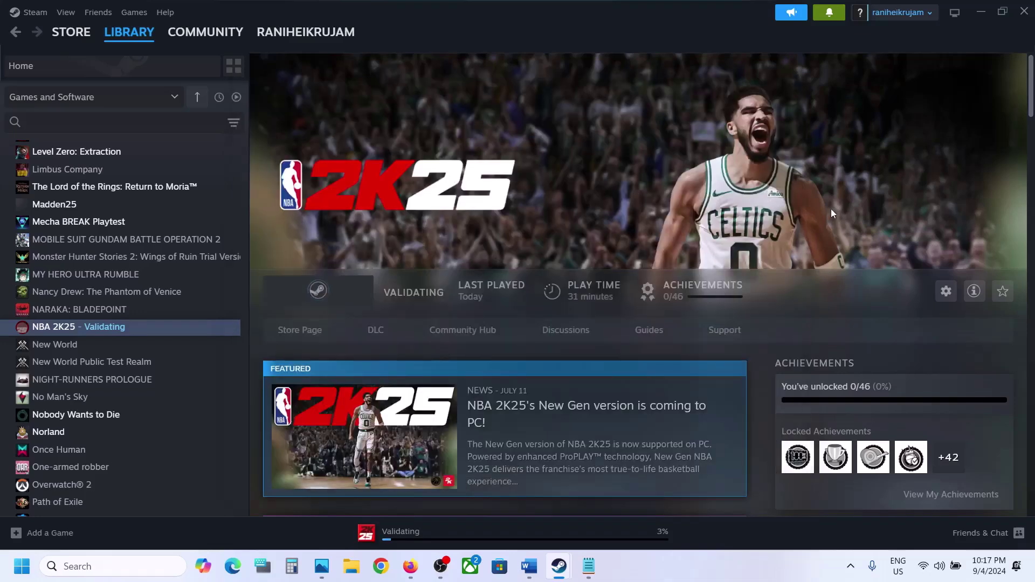